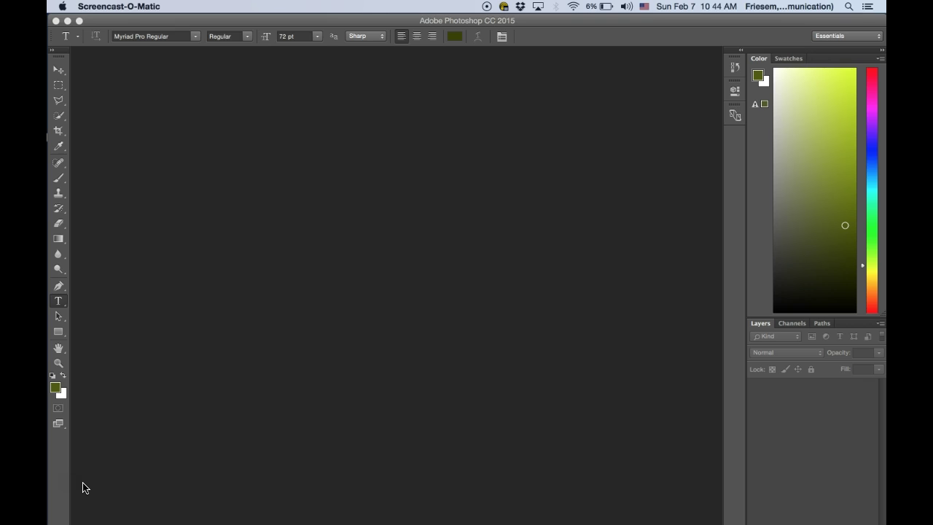
Open the image Apple.jpeg from the Desktop folder
{"action": "left_click", "coordinate": [113, 20]}
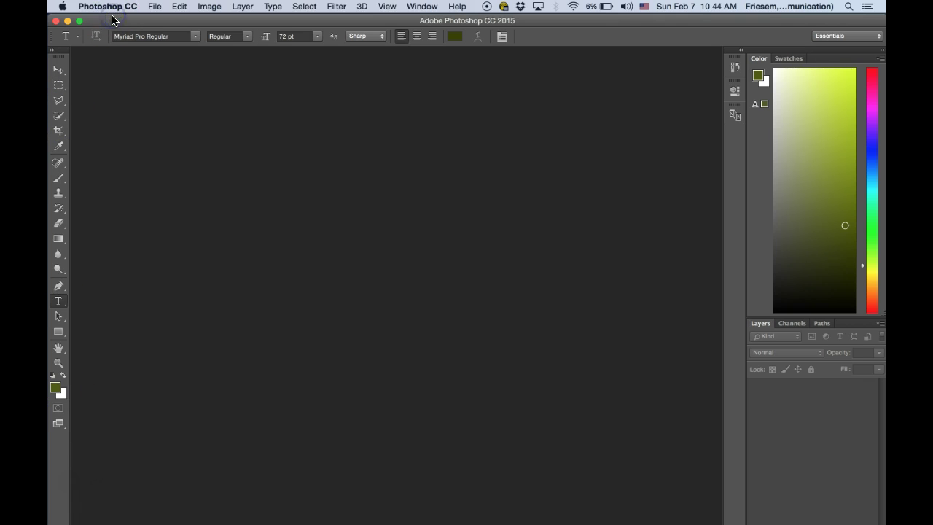
{"action": "left_click", "coordinate": [155, 7]}
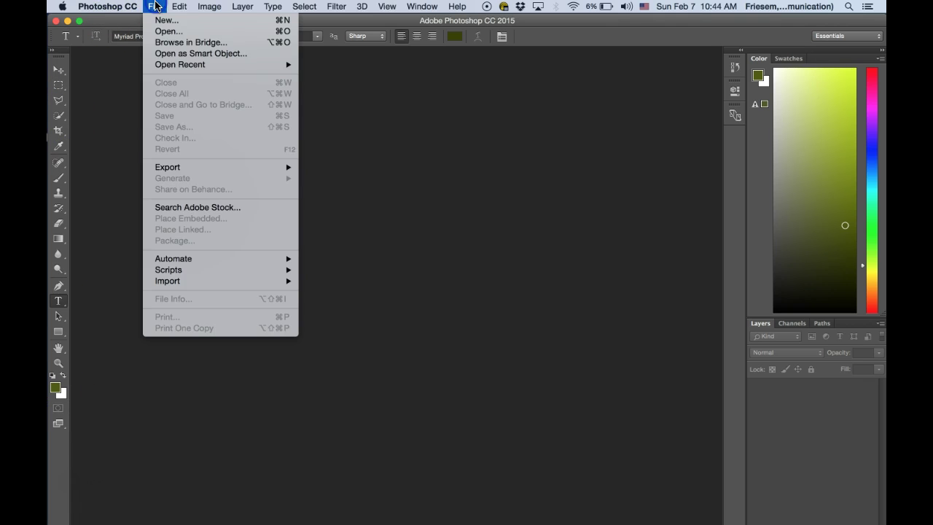
{"action": "left_click", "coordinate": [175, 33]}
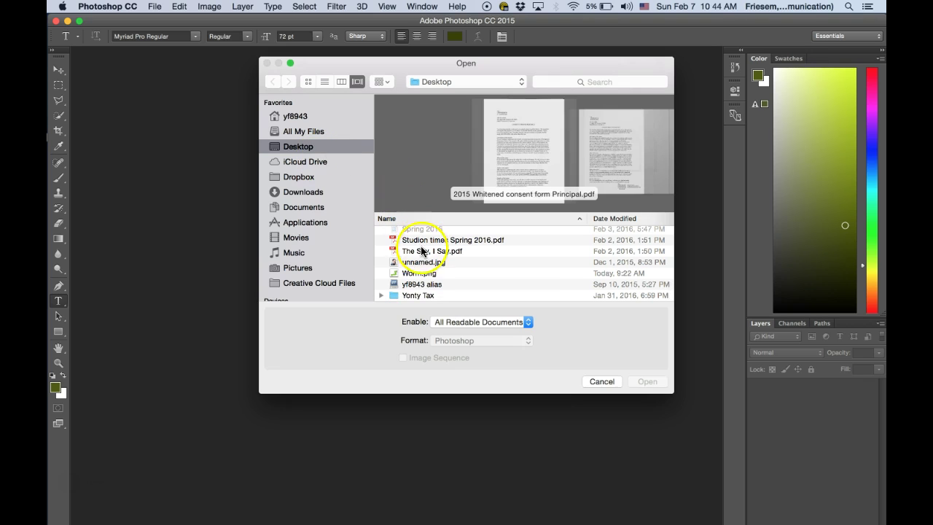
{"action": "scroll", "coordinate": [417, 268], "scroll_direction": "up", "scroll_amount": 2}
{"action": "scroll", "coordinate": [416, 268], "scroll_direction": "up", "scroll_amount": 10}
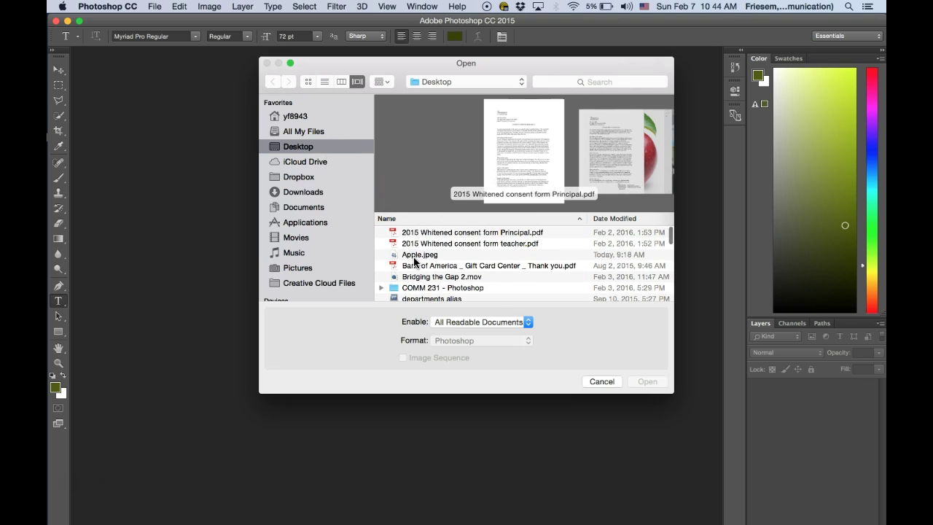
{"action": "left_click", "coordinate": [411, 256]}
{"action": "left_click", "coordinate": [646, 382]}
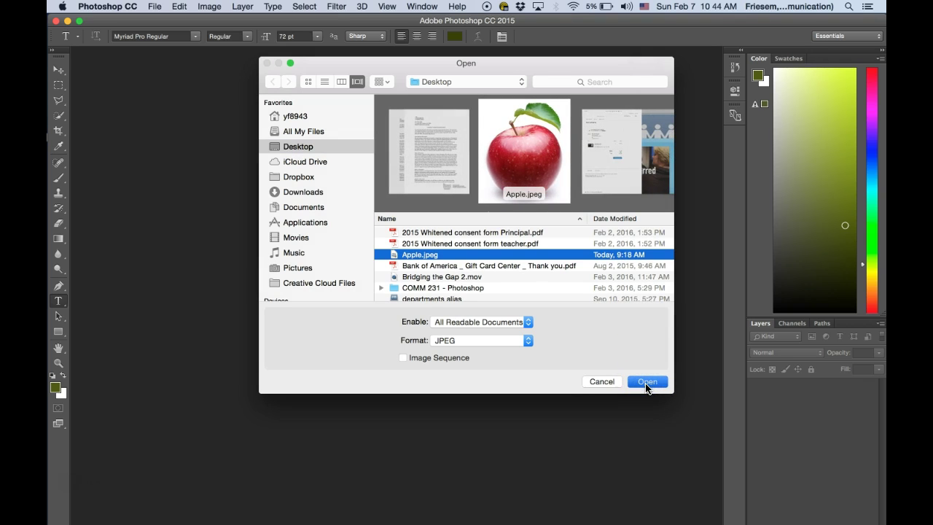
{"action": "left_click", "coordinate": [647, 382]}
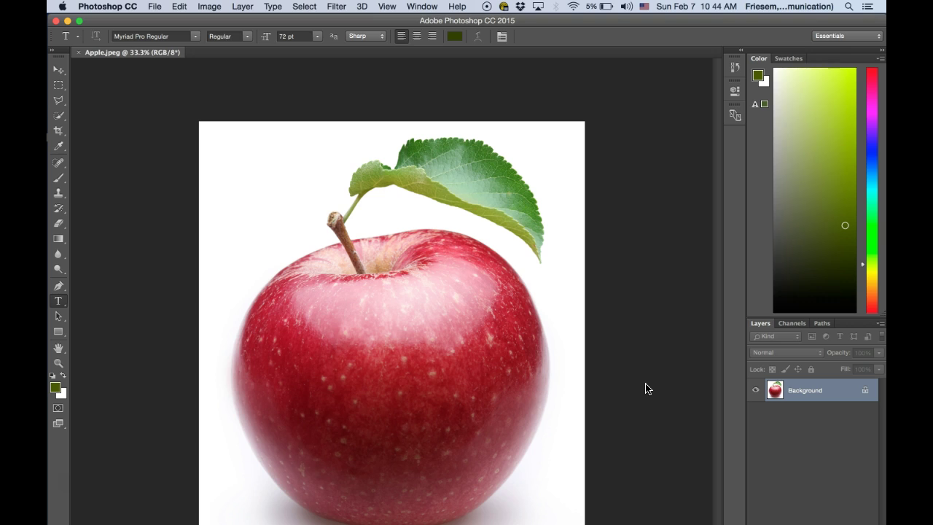
Apply a Brightness/Contrast adjustment to the apple image with brightness -77 and contrast 28
{"action": "left_click", "coordinate": [623, 319]}
{"action": "left_click", "coordinate": [247, 69]}
{"action": "left_click", "coordinate": [207, 7]}
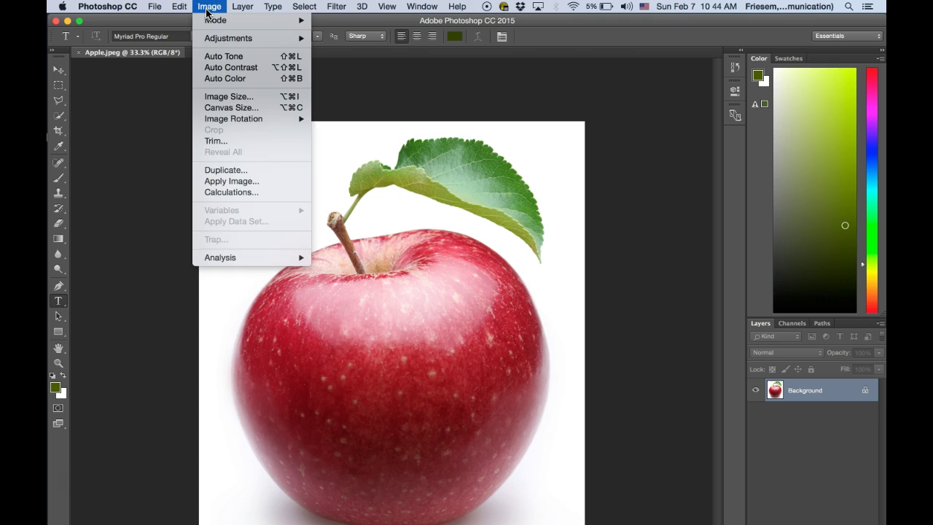
{"action": "mouse_move", "coordinate": [209, 19]}
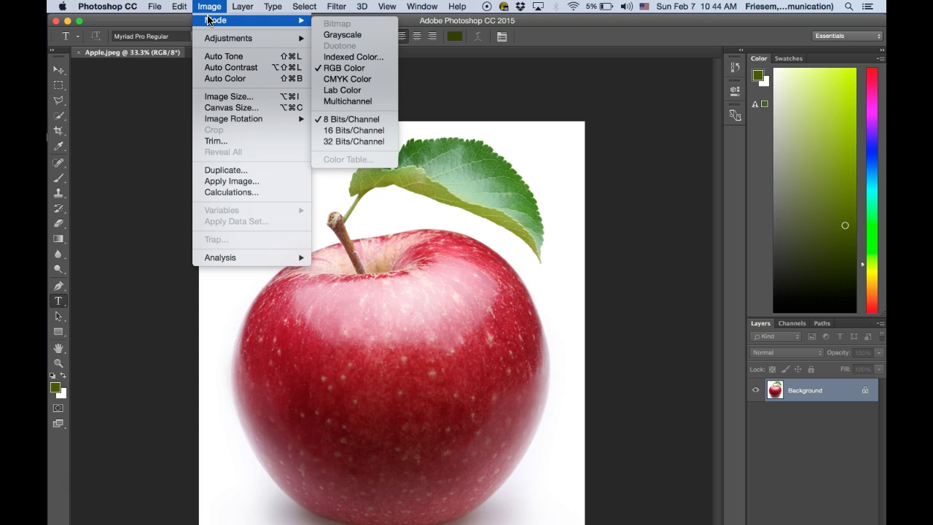
{"action": "mouse_move", "coordinate": [214, 37]}
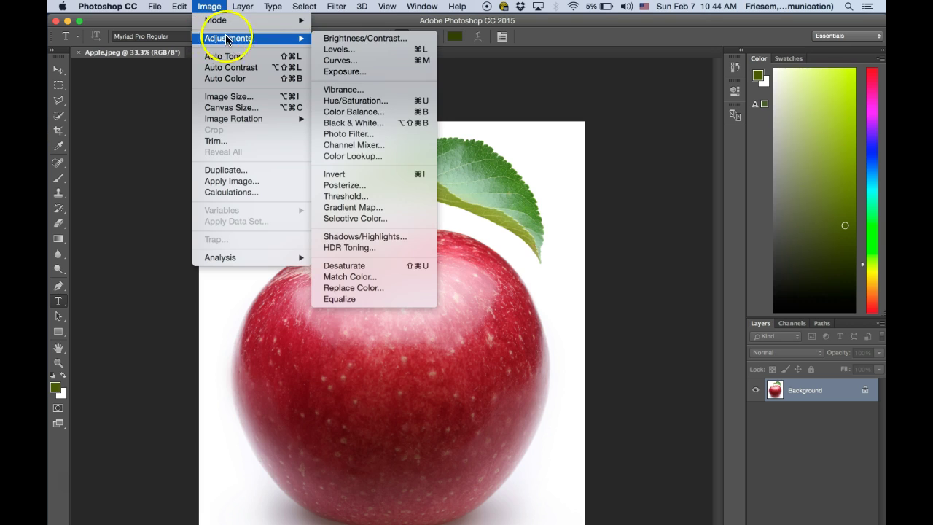
{"action": "left_click", "coordinate": [329, 40]}
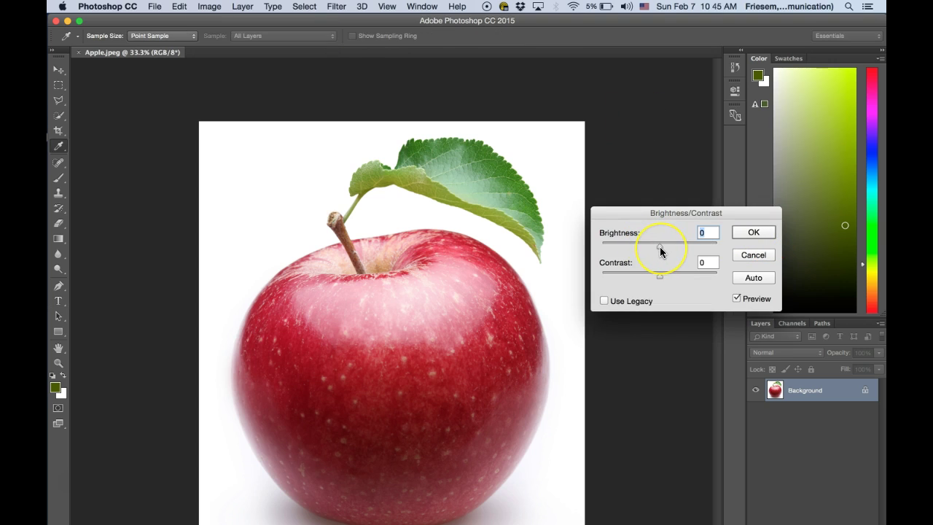
{"action": "left_click_drag", "start_coordinate": [660, 248], "coordinate": [630, 249]}
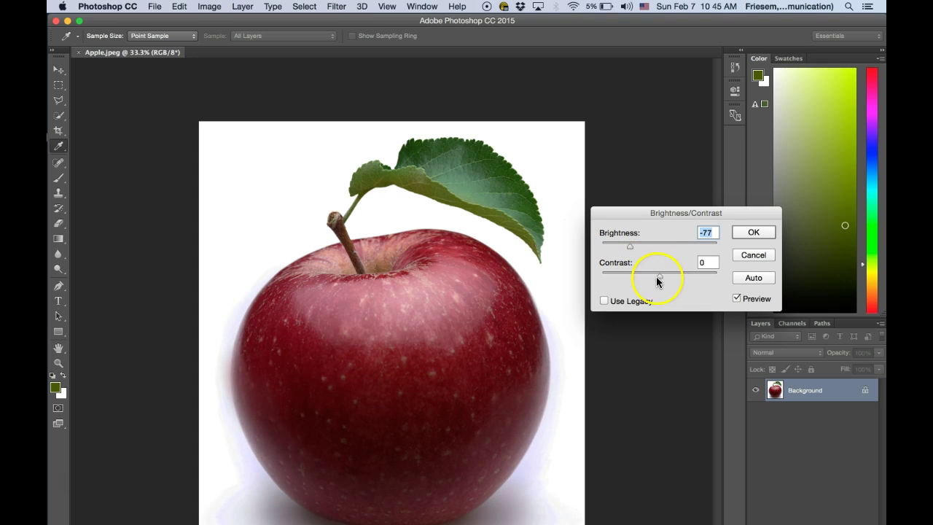
{"action": "mouse_move", "coordinate": [659, 278]}
{"action": "left_mouse_down"}
{"action": "mouse_move", "coordinate": [698, 276]}
{"action": "mouse_move", "coordinate": [624, 275]}
{"action": "mouse_move", "coordinate": [675, 277]}
{"action": "left_mouse_up"}
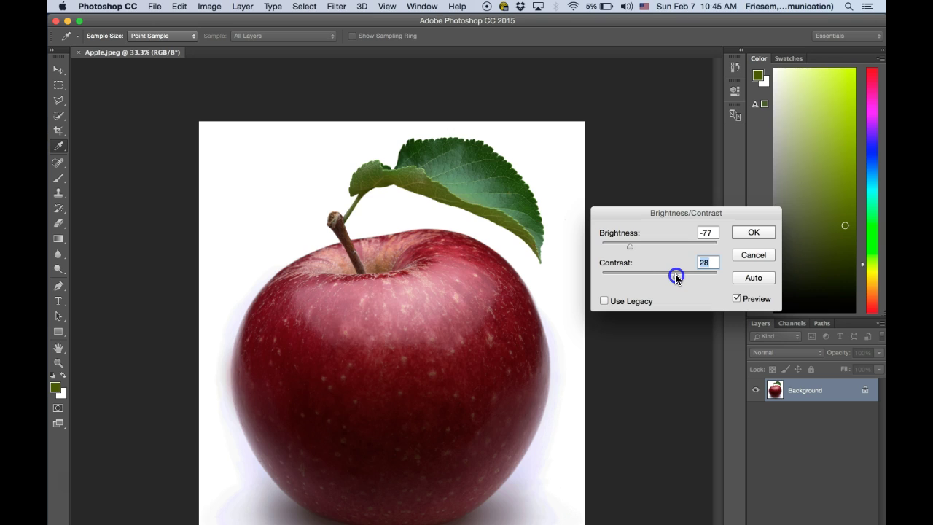
{"action": "left_click_drag", "start_coordinate": [676, 278], "coordinate": [675, 277]}
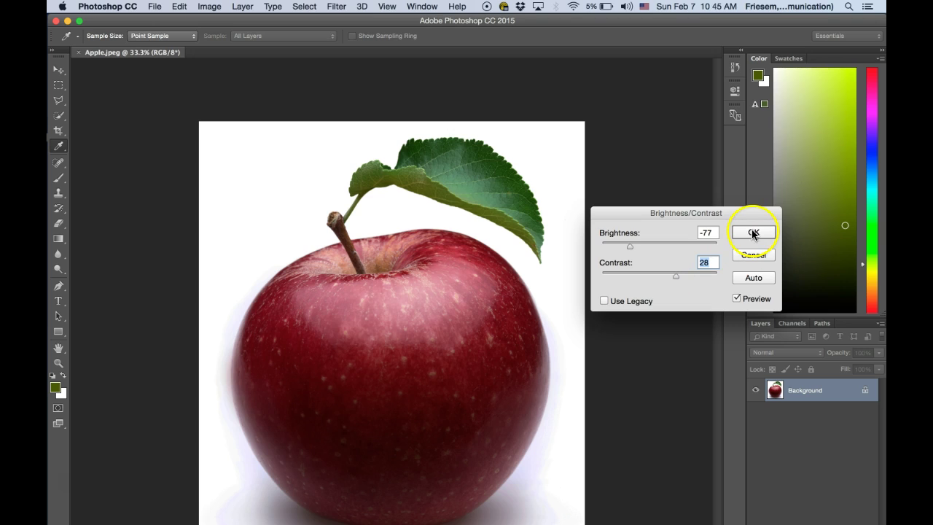
{"action": "left_click", "coordinate": [753, 232]}
{"action": "key", "text": "t"}
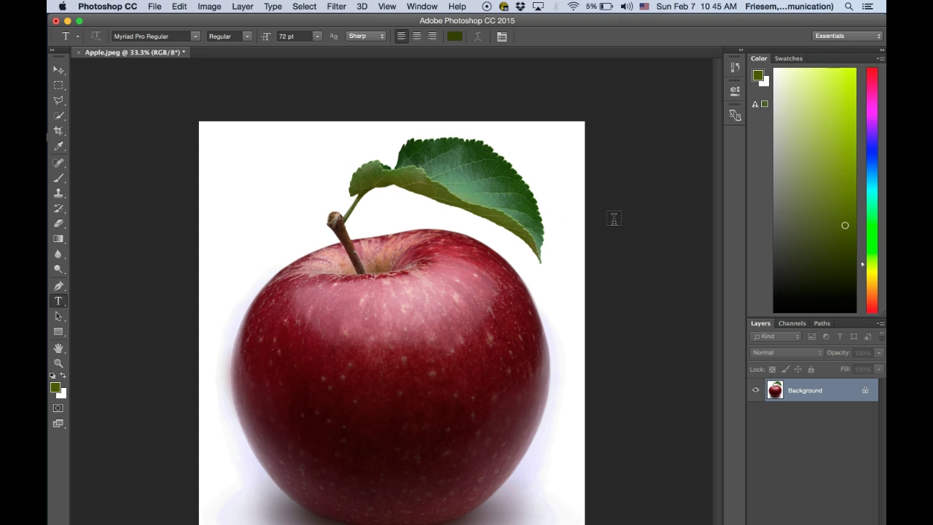
{"action": "left_click", "coordinate": [620, 273]}
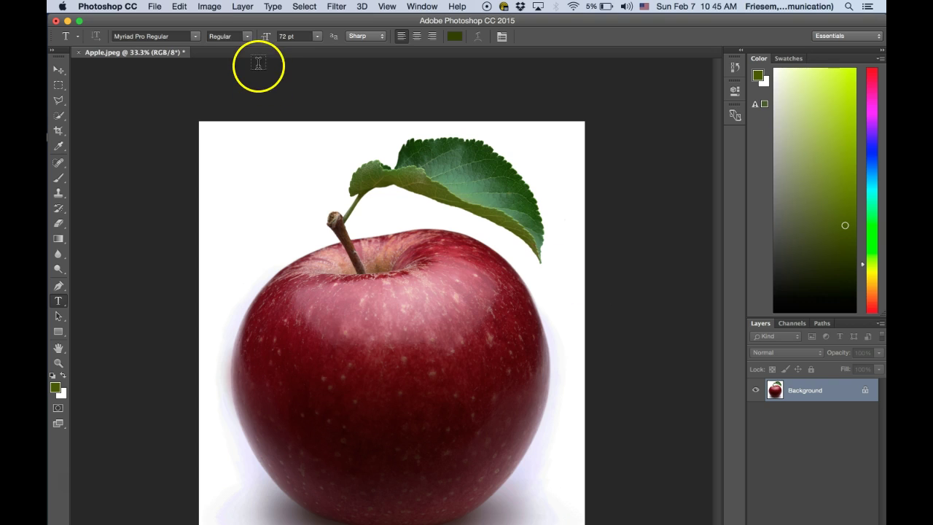
Create a new layer named Item above the background
{"action": "left_click", "coordinate": [242, 9]}
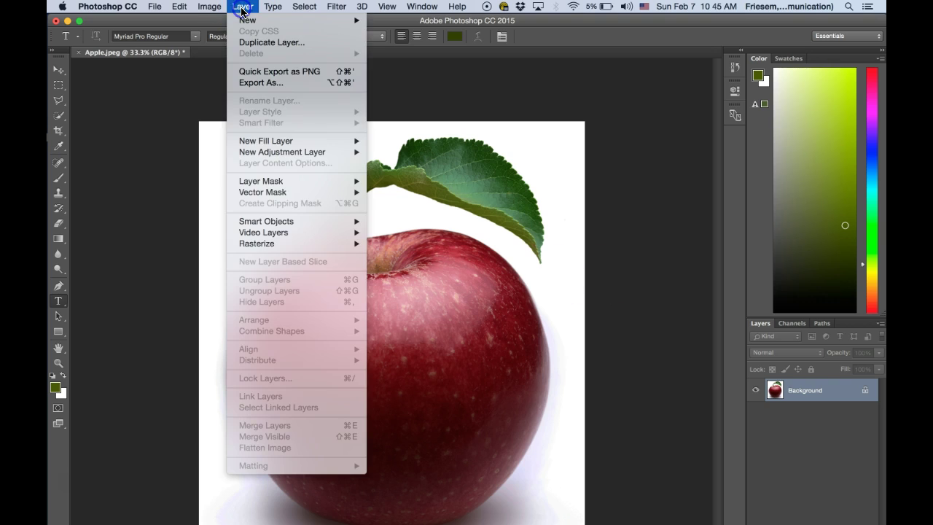
{"action": "mouse_move", "coordinate": [244, 20]}
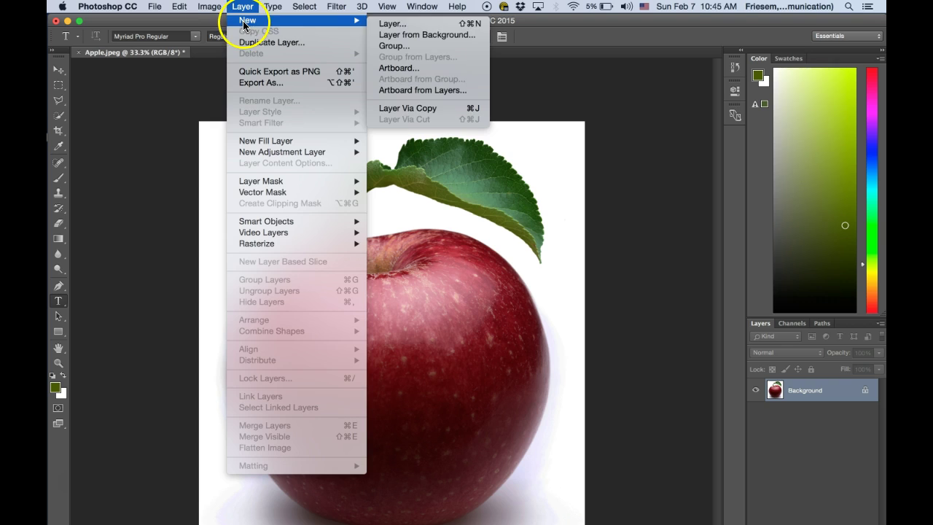
{"action": "left_click", "coordinate": [382, 24]}
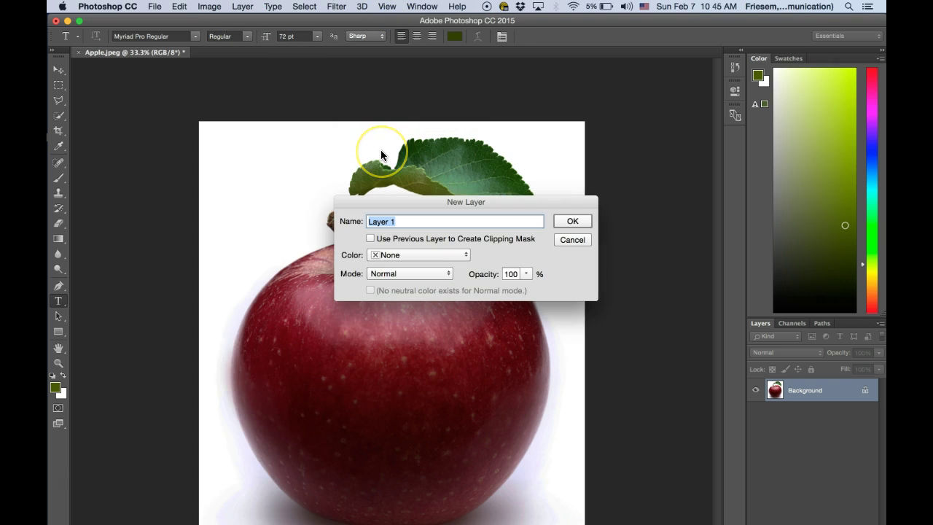
{"action": "type", "text": "Item"}
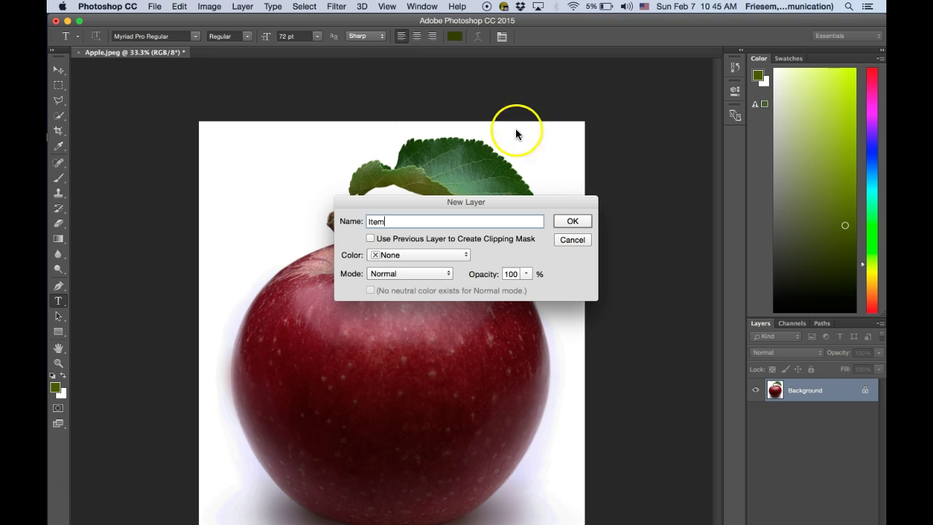
{"action": "left_click", "coordinate": [573, 221]}
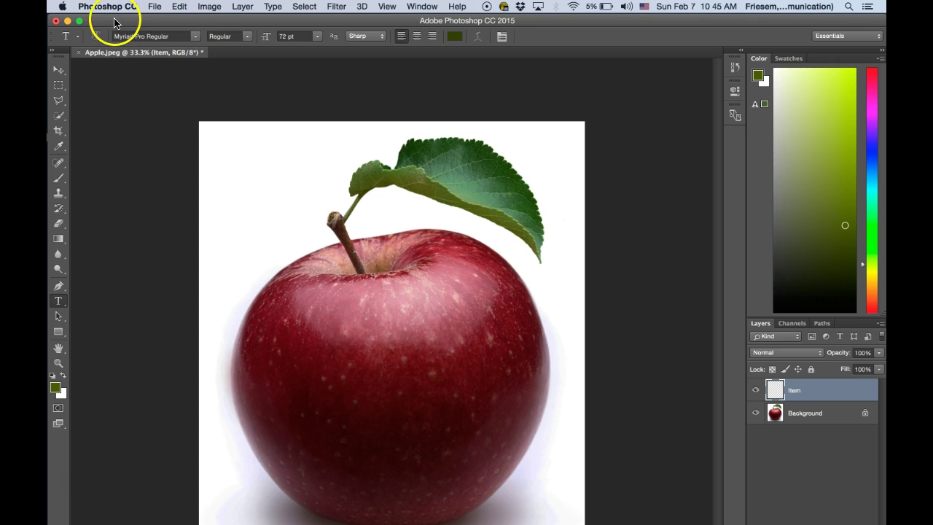
Shift the application window to uncover the desktop, place the worm picture onto the apple image, and restore the window position
{"action": "left_click_drag", "start_coordinate": [122, 23], "coordinate": [118, 67]}
{"action": "left_click", "coordinate": [68, 33]}
{"action": "left_click", "coordinate": [65, 27]}
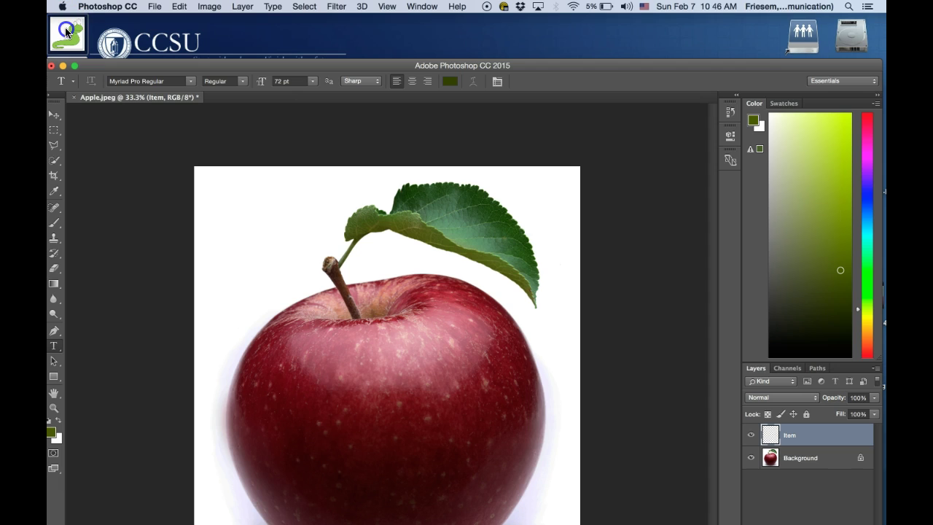
{"action": "left_click_drag", "start_coordinate": [65, 27], "coordinate": [378, 290]}
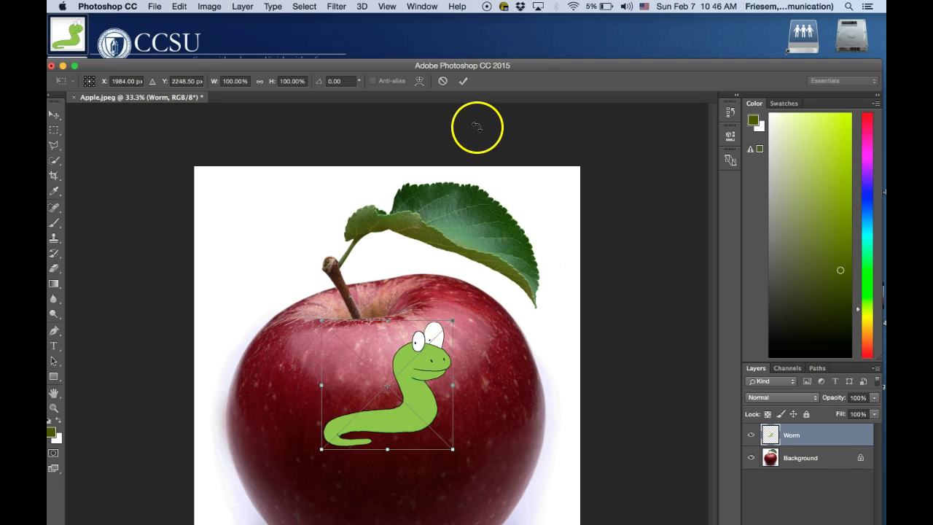
{"action": "left_click_drag", "start_coordinate": [538, 64], "coordinate": [543, 9]}
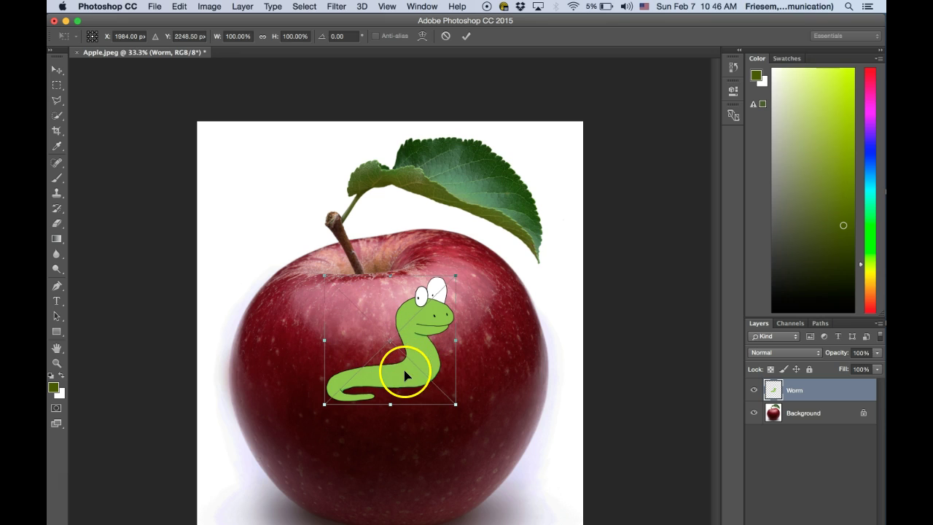
Scale the worm to about 22% width and 35% height and place it on the apple's upper right edge
{"action": "left_click_drag", "start_coordinate": [456, 274], "coordinate": [352, 360]}
{"action": "left_click_drag", "start_coordinate": [343, 391], "coordinate": [535, 334]}
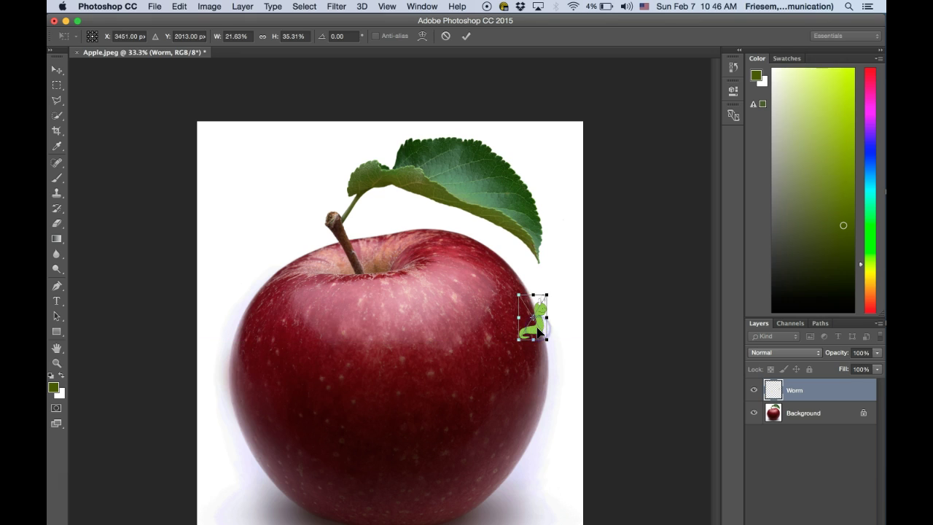
{"action": "left_click", "coordinate": [534, 333]}
{"action": "key", "text": "t"}
{"action": "key", "text": "Return"}
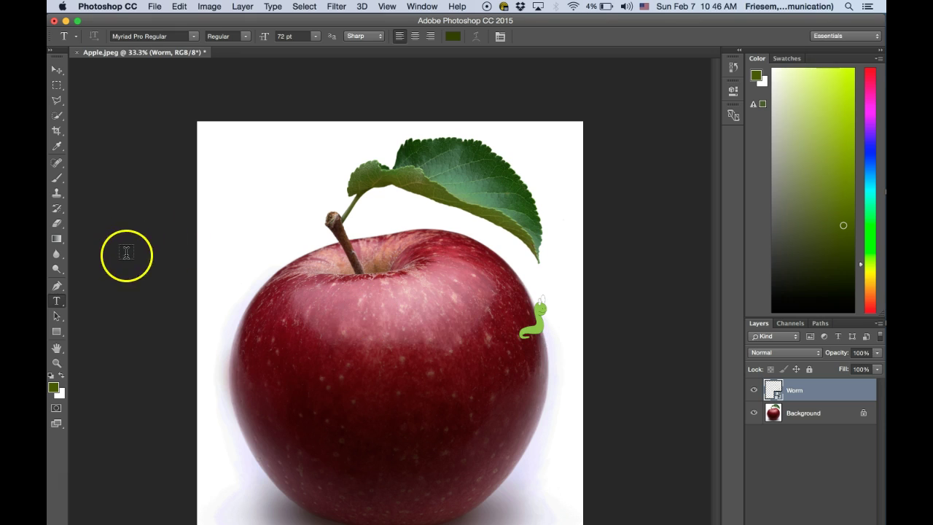
Set up the Horizontal Type tool with the Arial Regular font at 100 pt
{"action": "left_click", "coordinate": [54, 302]}
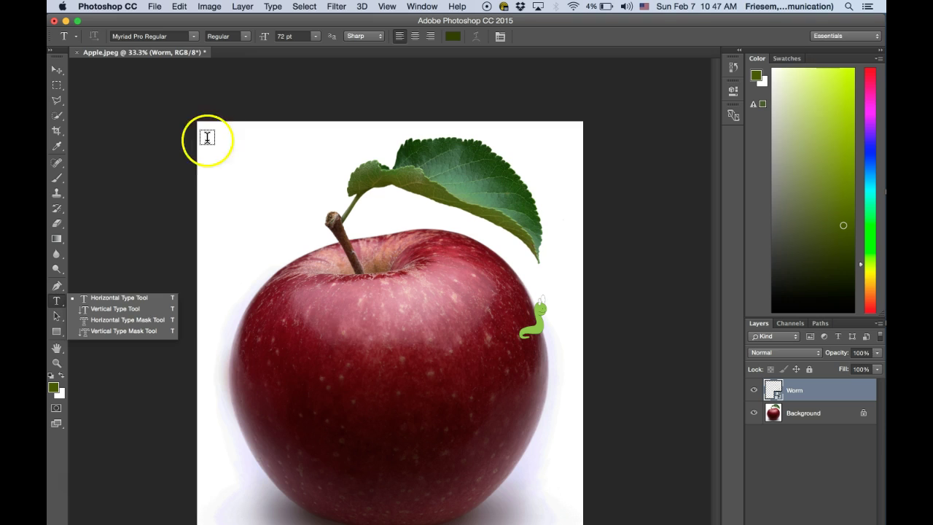
{"action": "left_click", "coordinate": [196, 38]}
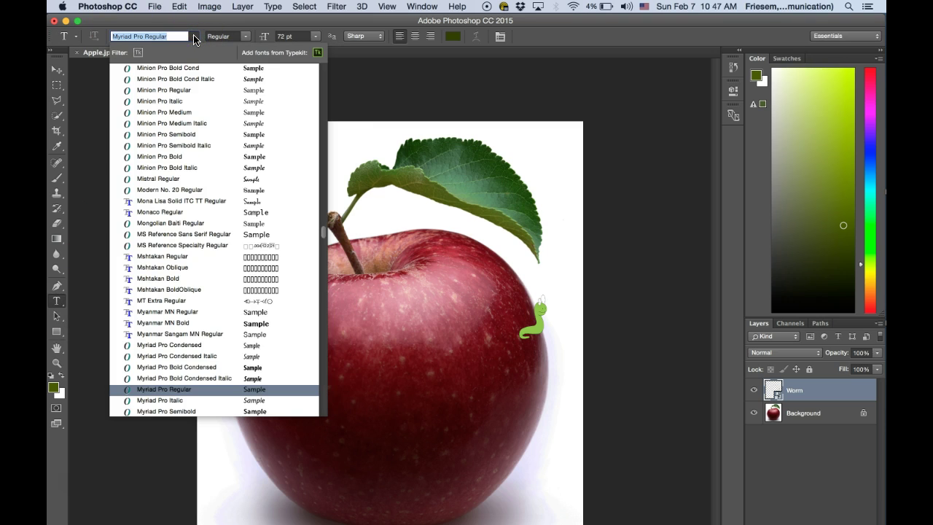
{"action": "scroll", "coordinate": [175, 140], "scroll_direction": "up", "scroll_amount": 15}
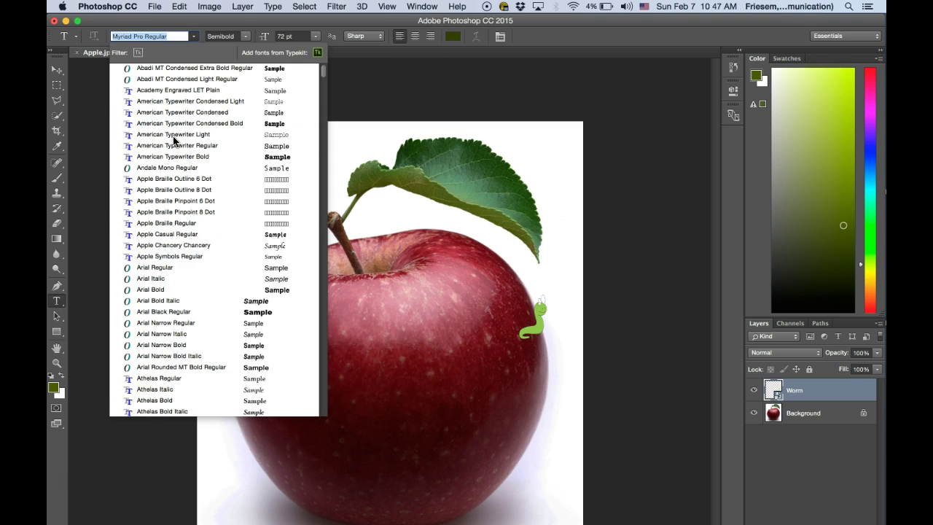
{"action": "left_click", "coordinate": [173, 270]}
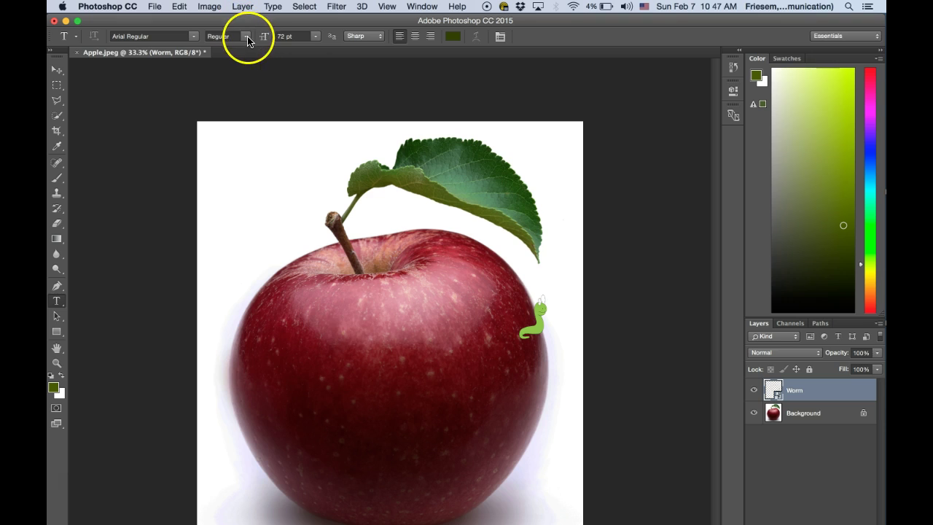
{"action": "left_click", "coordinate": [317, 38]}
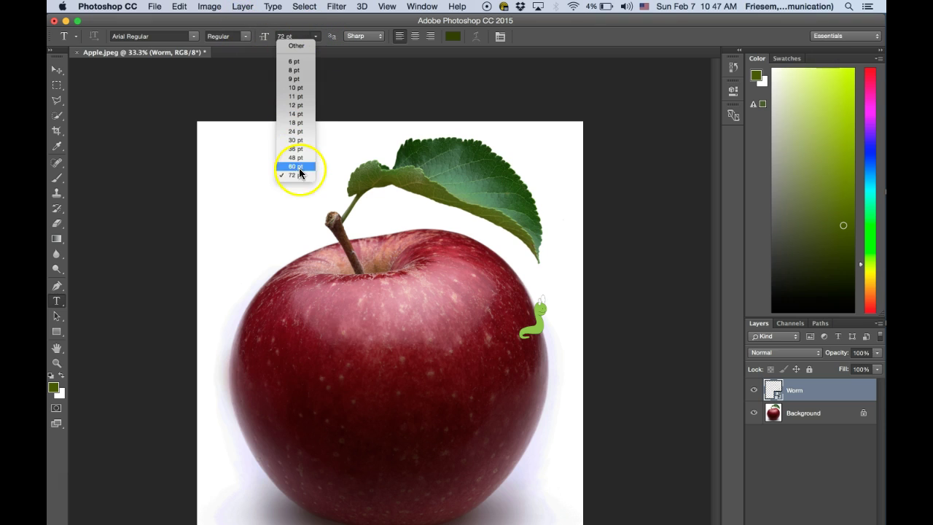
{"action": "left_click", "coordinate": [300, 175]}
{"action": "left_click", "coordinate": [284, 36]}
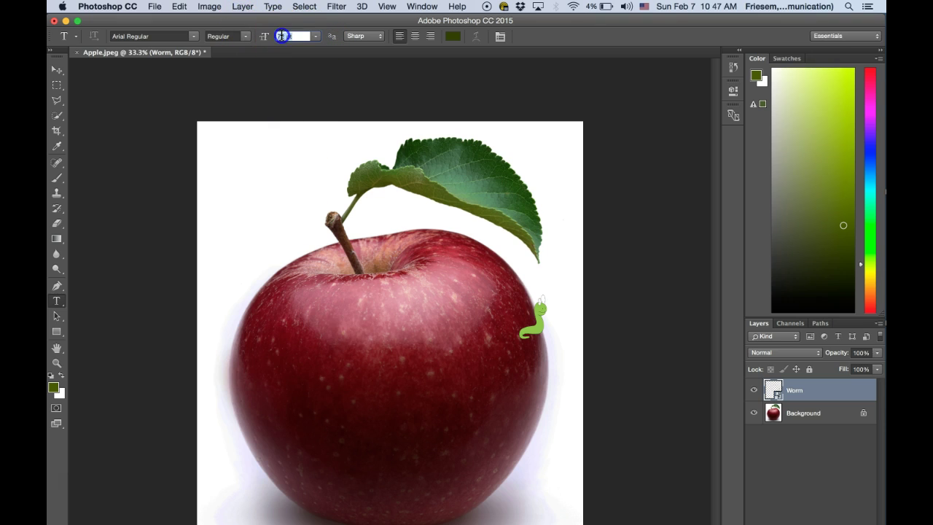
{"action": "key", "text": "BackSpace"}
{"action": "type", "text": "100"}
{"action": "key", "text": "Return"}
Add the text "Photography by iStok, Ilustration by ClipArt, Photoshopped by" plus the editor's first name at the image's upper left corner
{"action": "left_click", "coordinate": [216, 137]}
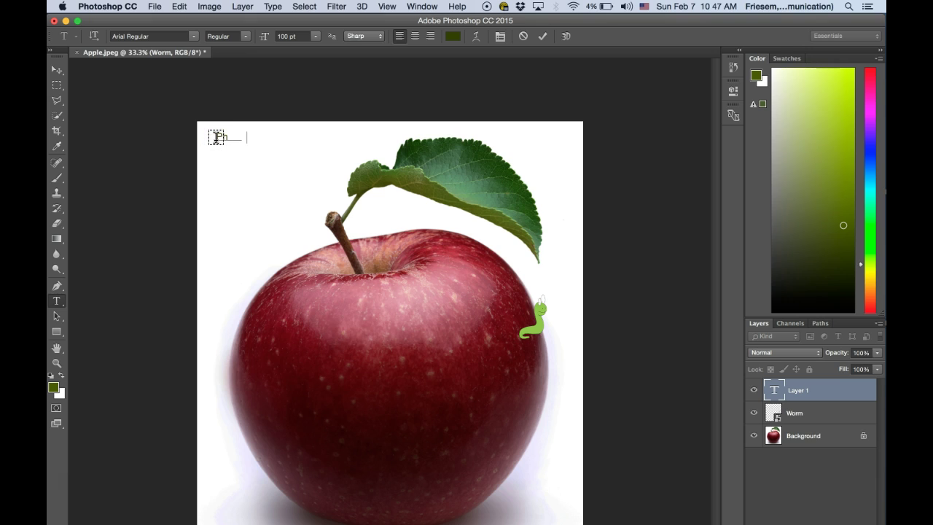
{"action": "type", "text": "Photography by iStok,"}
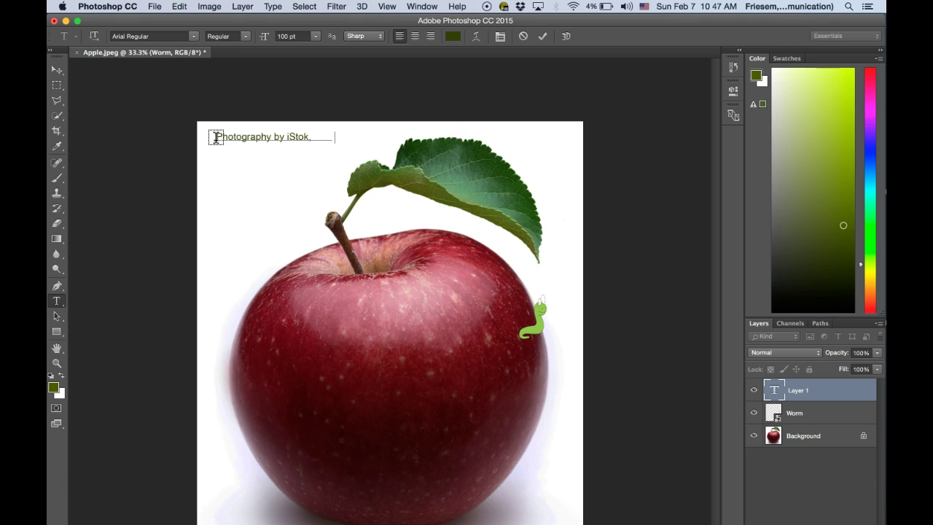
{"action": "type", "text": "Ilustration by"}
{"action": "type", "text": "ClipArt, Photo"}
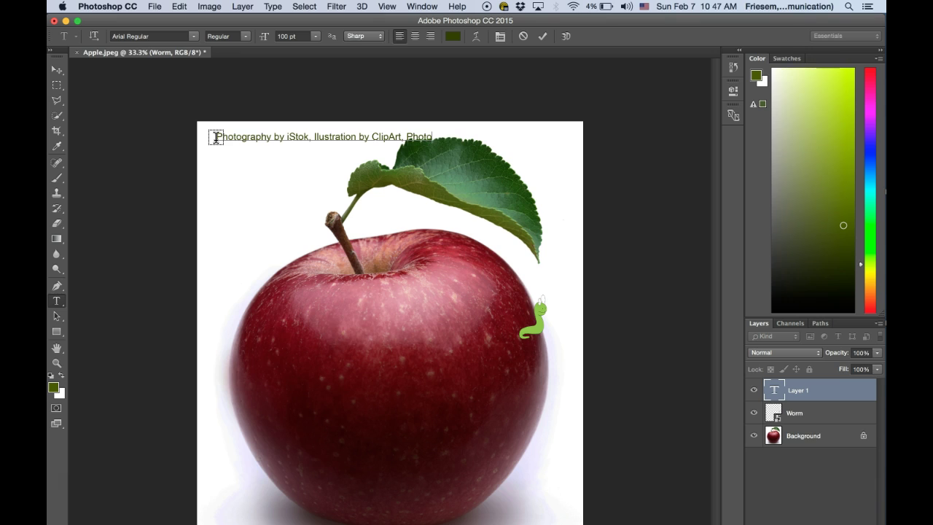
{"action": "type", "text": "shopped by Yonty"}
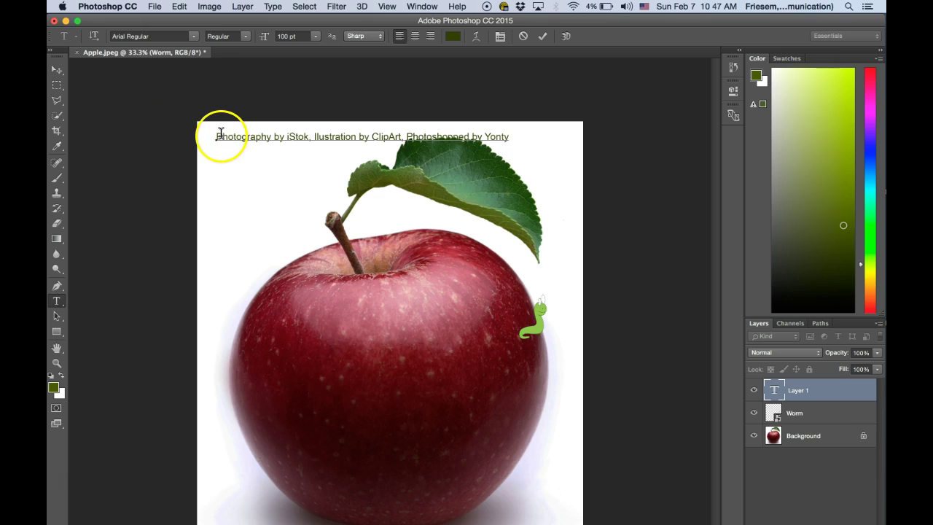
Move the credit text tight into the image's upper left corner, commit it, and make the Background layer active
{"action": "mouse_move", "coordinate": [234, 154]}
{"action": "left_mouse_down"}
{"action": "mouse_move", "coordinate": [235, 177]}
{"action": "mouse_move", "coordinate": [220, 146]}
{"action": "left_mouse_up"}
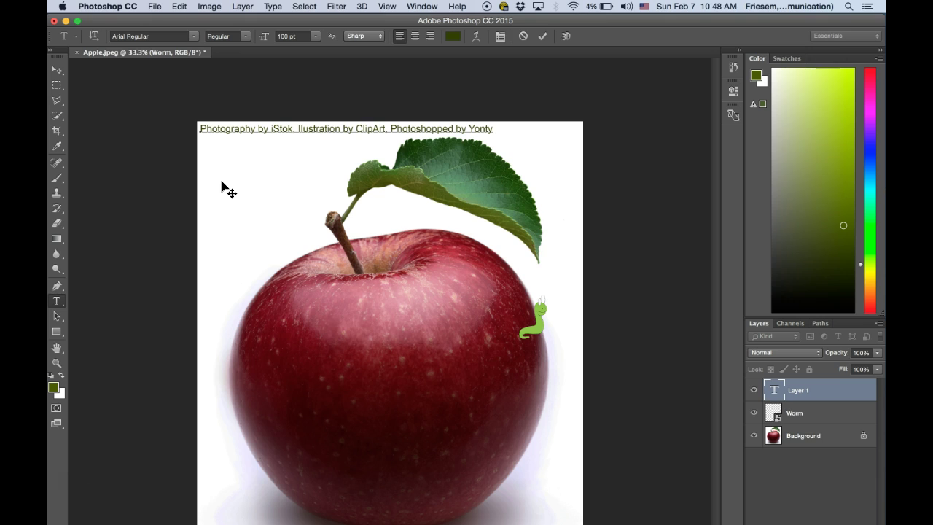
{"action": "left_click", "coordinate": [210, 7]}
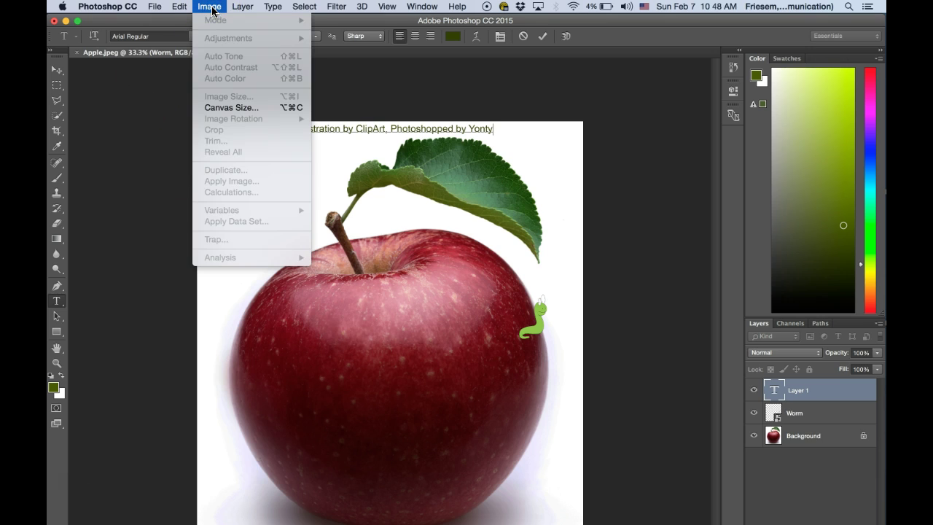
{"action": "left_click", "coordinate": [665, 391]}
{"action": "left_click", "coordinate": [822, 410]}
{"action": "left_click", "coordinate": [831, 435]}
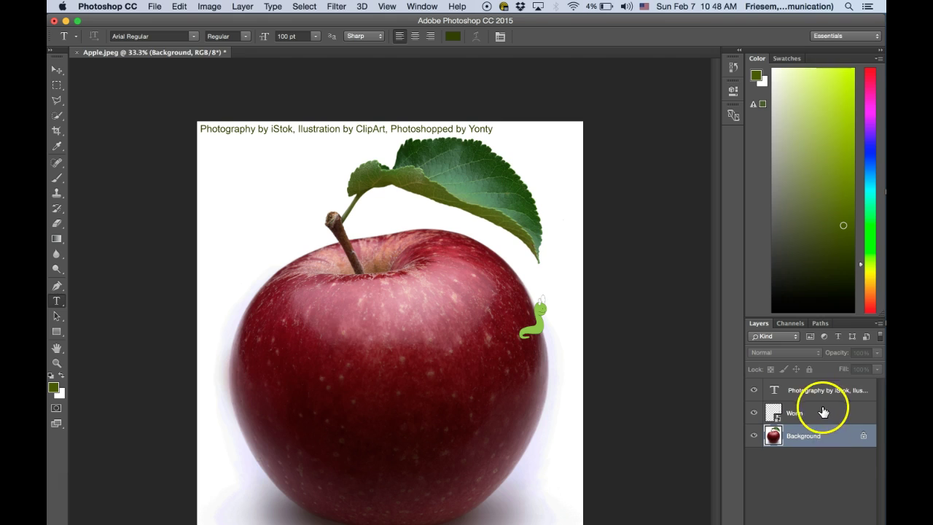
{"action": "left_click", "coordinate": [824, 412]}
{"action": "left_click", "coordinate": [827, 436]}
Open the Image Size settings and set the resolution to 300 pixels/inch
{"action": "left_click", "coordinate": [203, 8]}
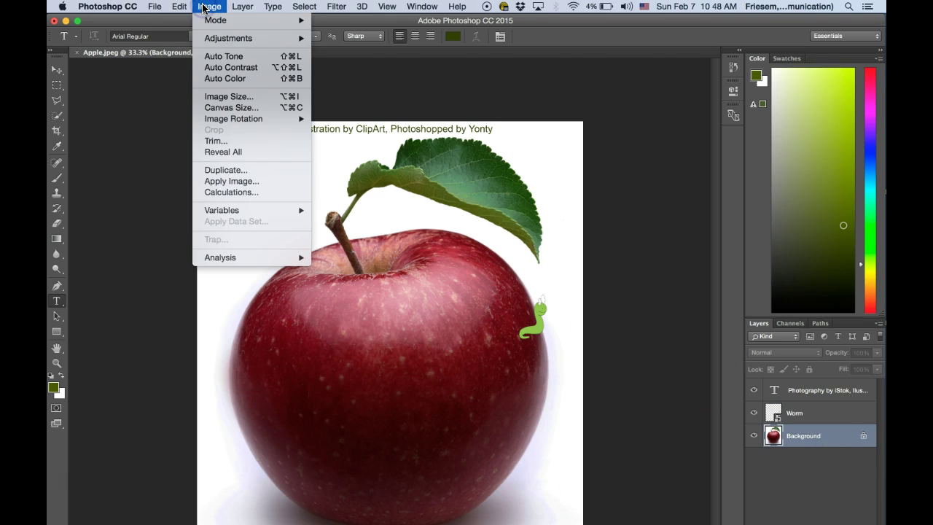
{"action": "left_click", "coordinate": [229, 97]}
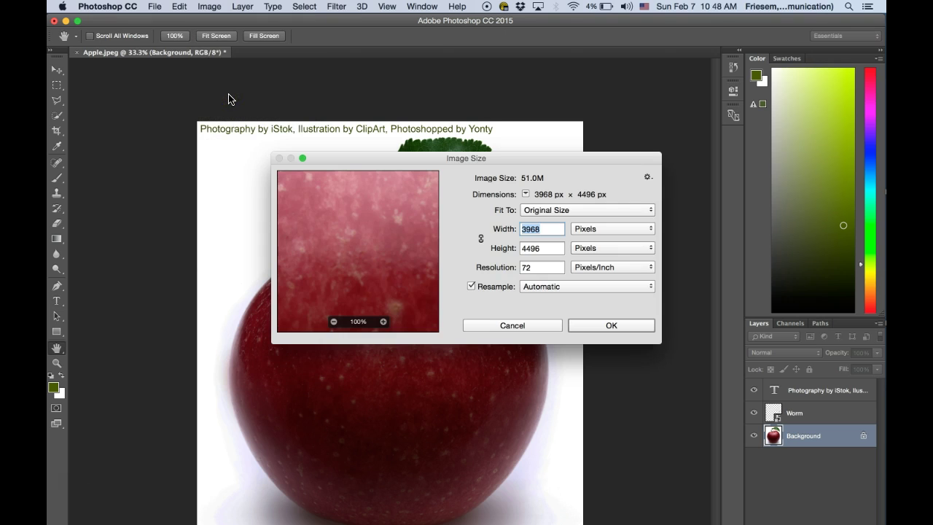
{"action": "double_click", "coordinate": [532, 267]}
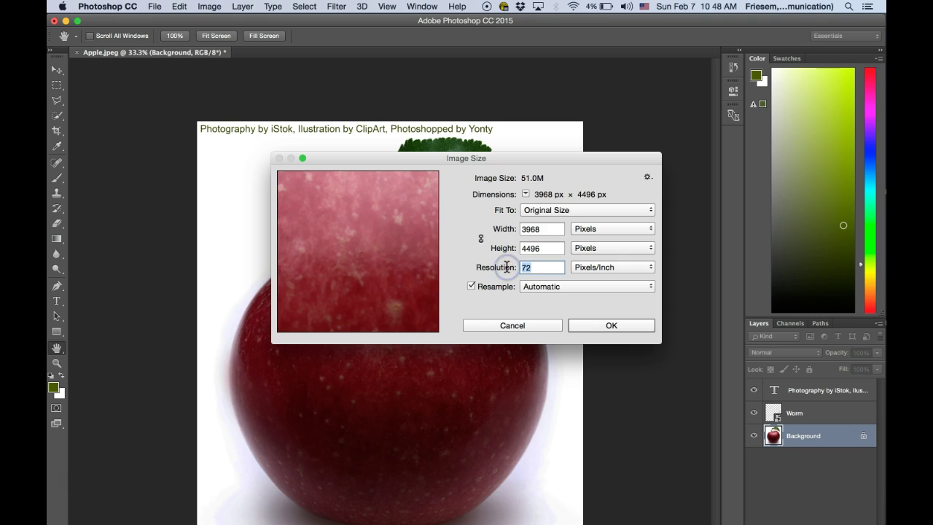
{"action": "type", "text": "300"}
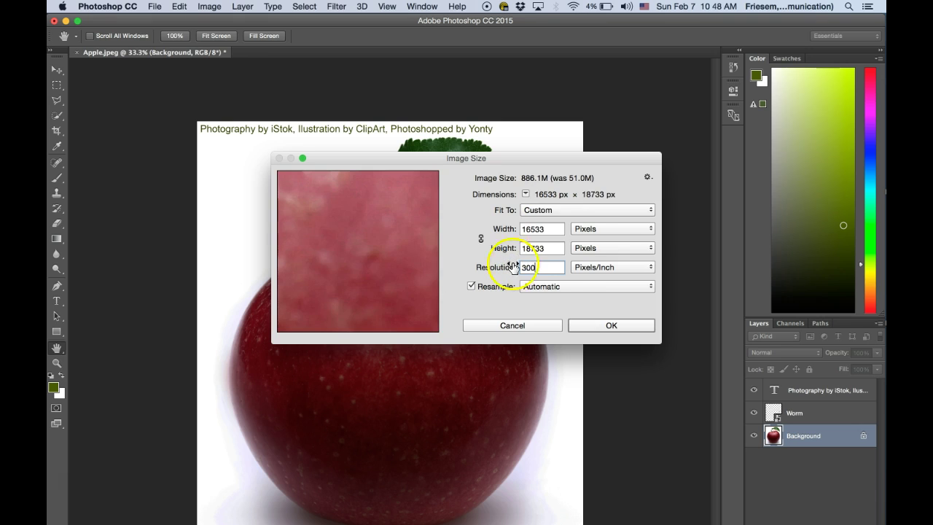
Unlink the image proportions and resize the image to 500 pixels wide by 500 pixels high
{"action": "left_click", "coordinate": [479, 240]}
{"action": "left_click_drag", "start_coordinate": [548, 229], "coordinate": [496, 229]}
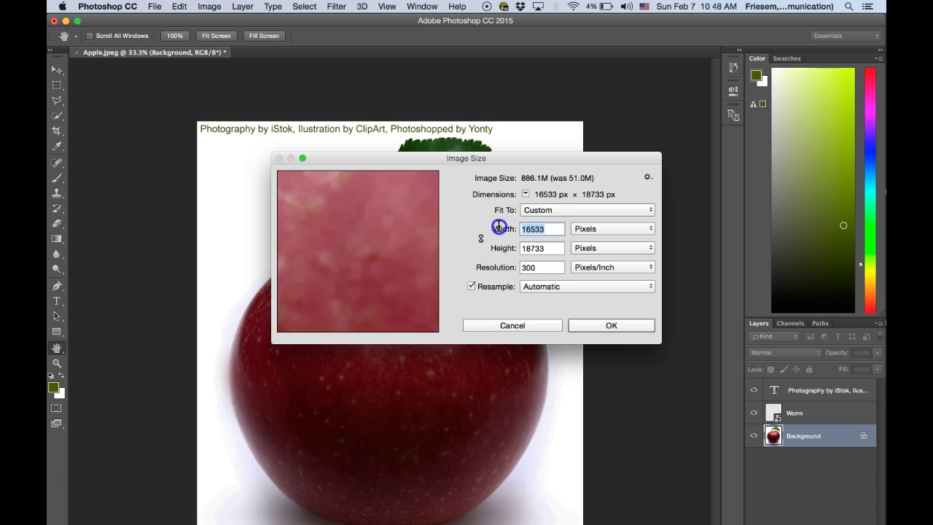
{"action": "type", "text": "500"}
{"action": "left_click", "coordinate": [550, 248]}
{"action": "left_click_drag", "start_coordinate": [550, 249], "coordinate": [505, 247]}
{"action": "type", "text": "5"}
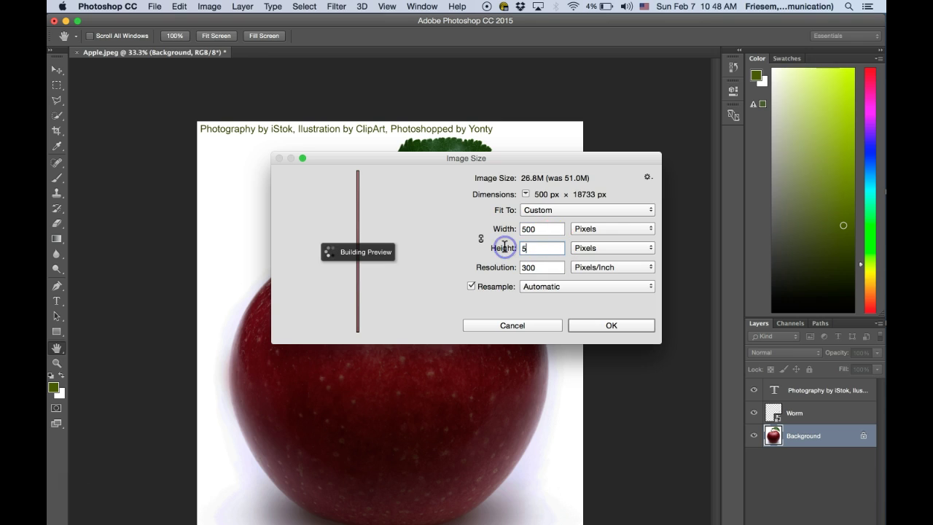
{"action": "type", "text": "00"}
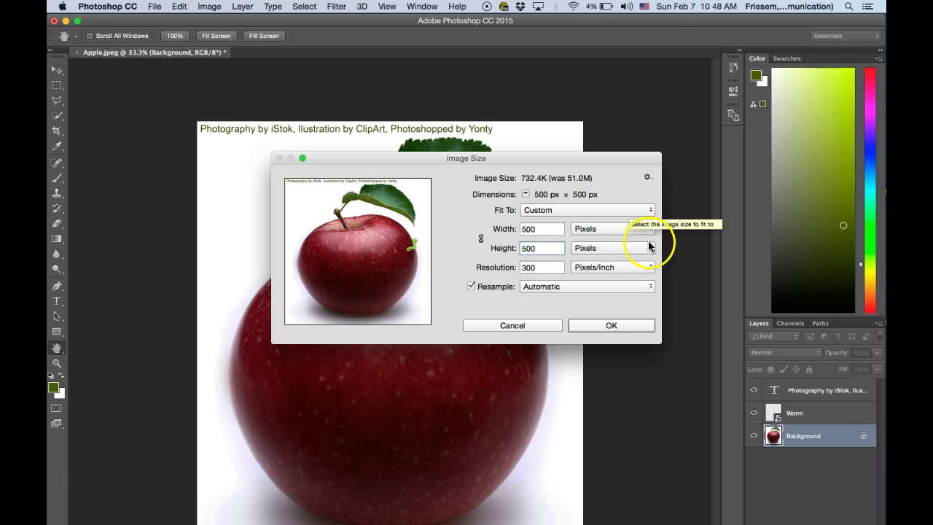
{"action": "left_click", "coordinate": [615, 326]}
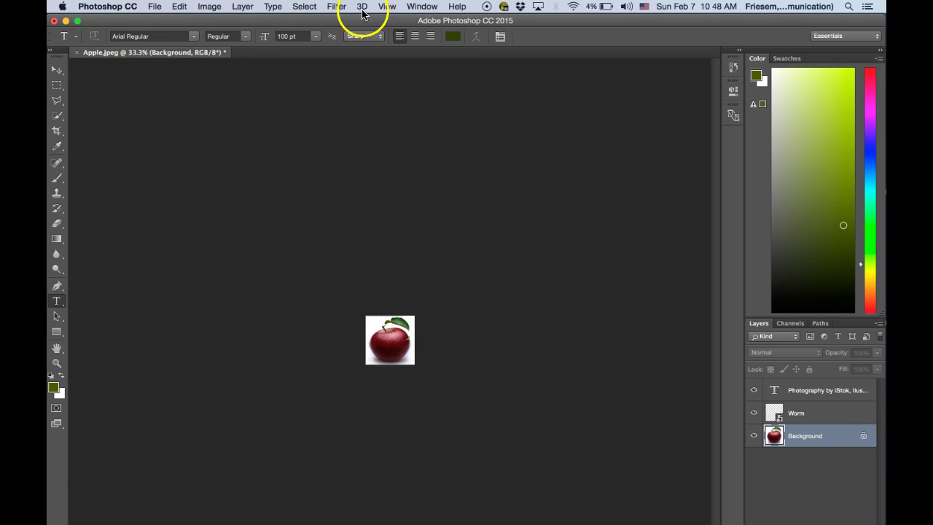
Enlarge the view step by step to 200% to examine the resized image
{"action": "left_click", "coordinate": [385, 6]}
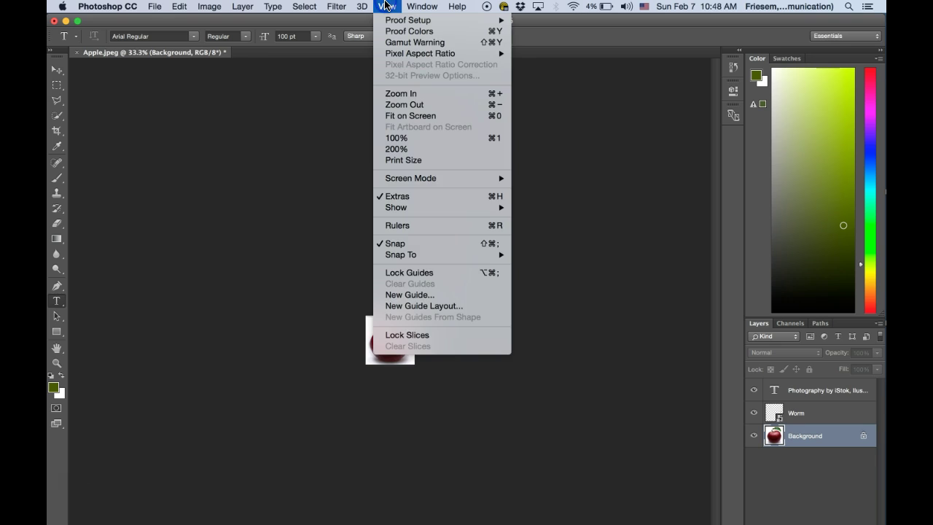
{"action": "left_click", "coordinate": [438, 96]}
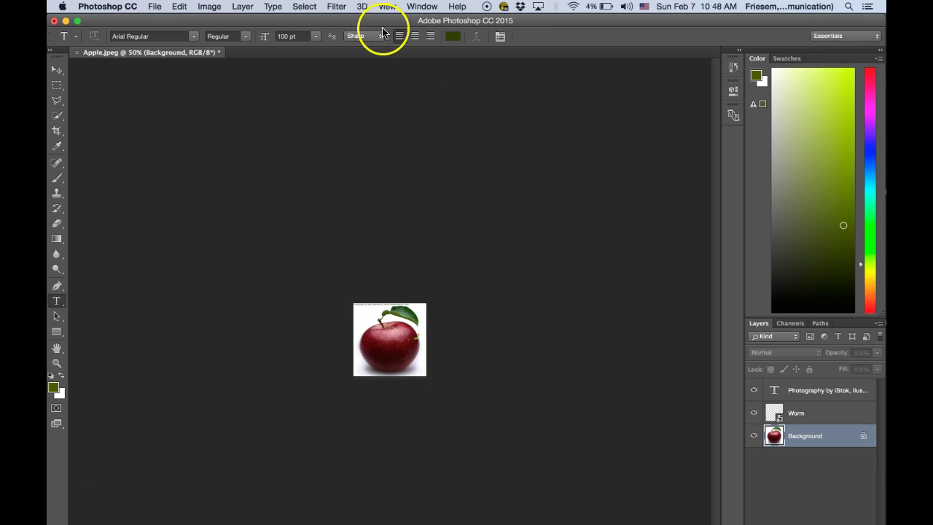
{"action": "left_click", "coordinate": [385, 7]}
{"action": "left_click", "coordinate": [417, 93]}
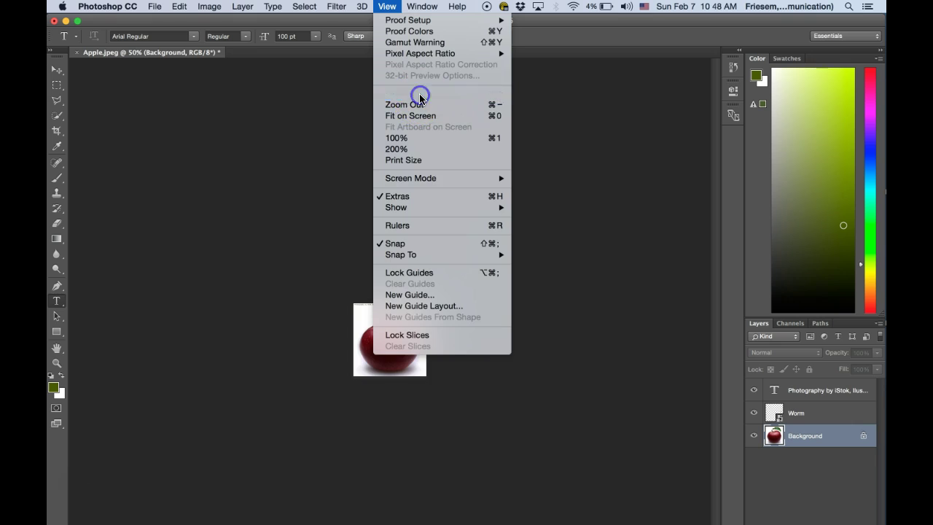
{"action": "left_click", "coordinate": [385, 7]}
{"action": "left_click", "coordinate": [416, 95]}
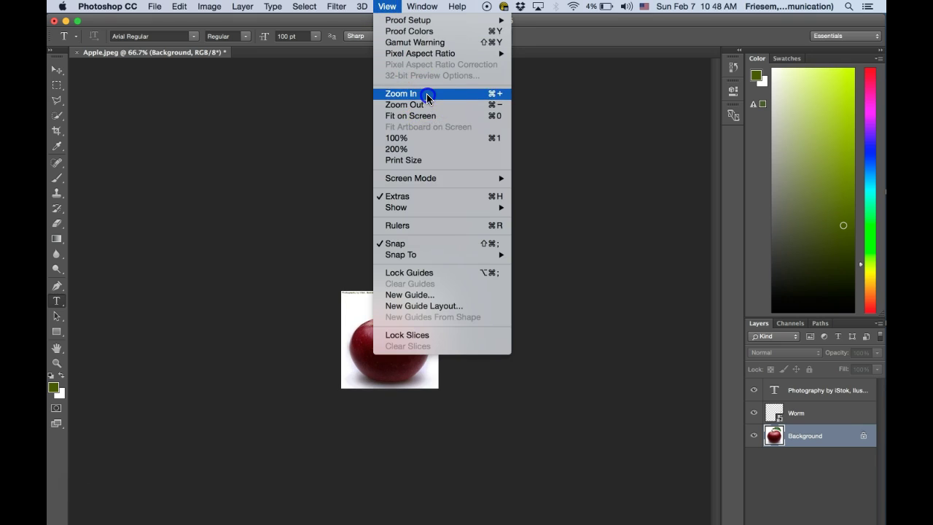
{"action": "left_click", "coordinate": [385, 7]}
{"action": "left_click", "coordinate": [421, 95]}
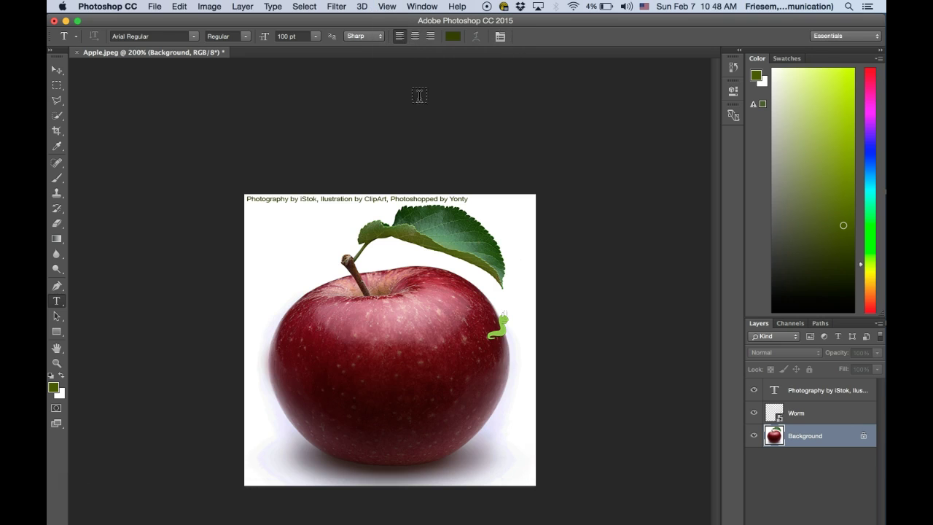
Begin saving the image under a new name on the Desktop and choose JPEG as the file format
{"action": "left_click", "coordinate": [154, 5]}
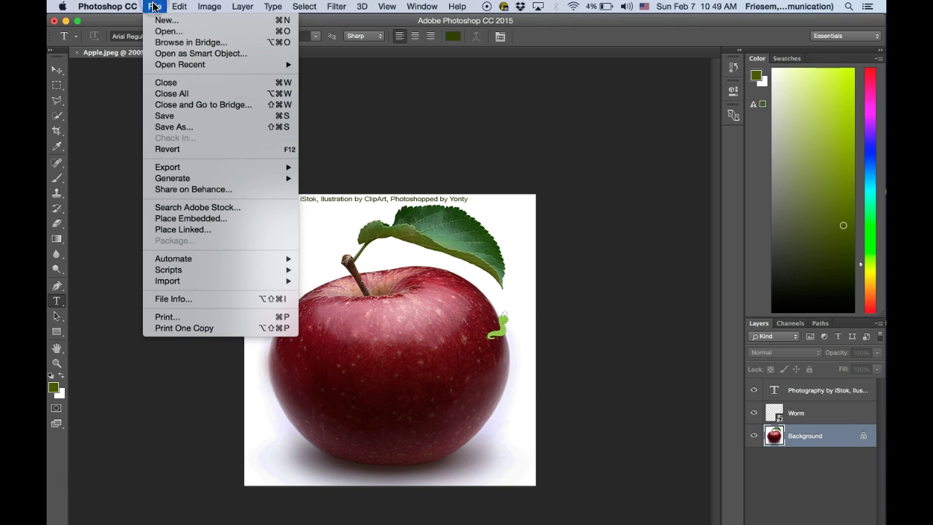
{"action": "left_click", "coordinate": [221, 128]}
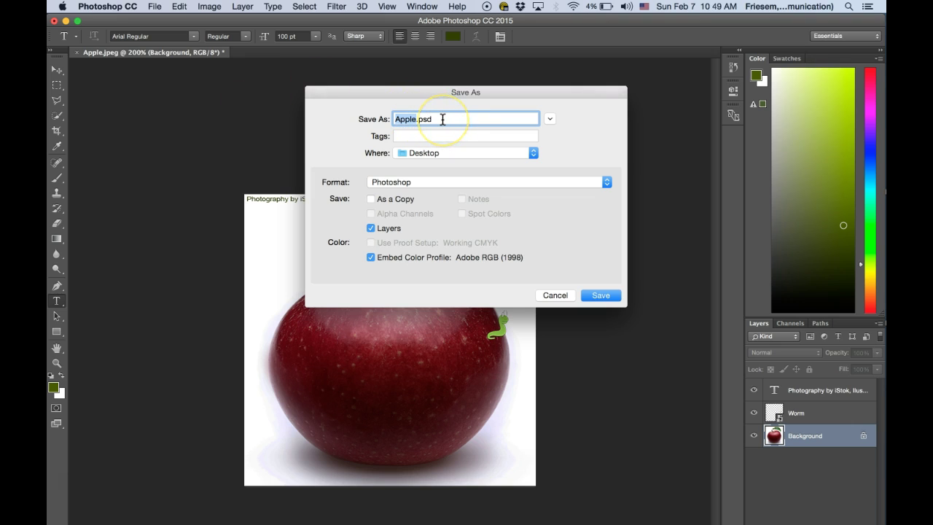
{"action": "left_click", "coordinate": [605, 183]}
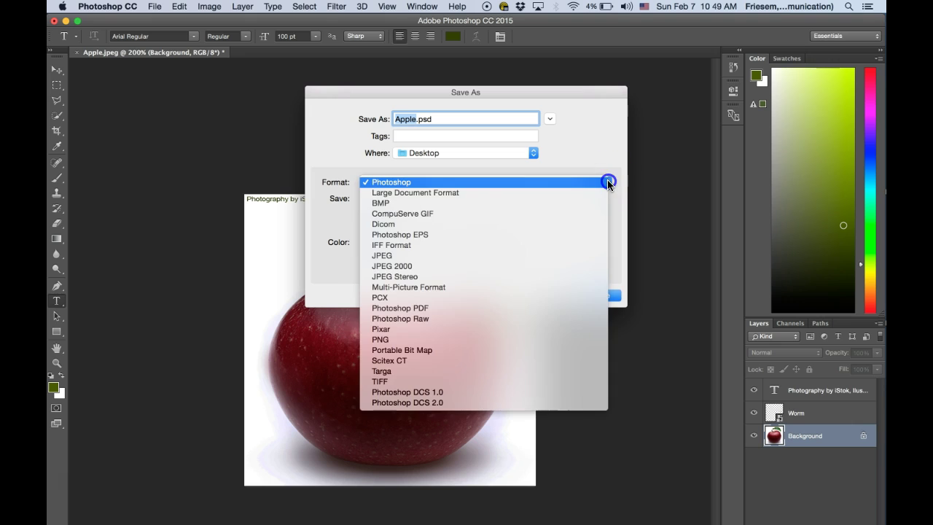
{"action": "left_click", "coordinate": [492, 255]}
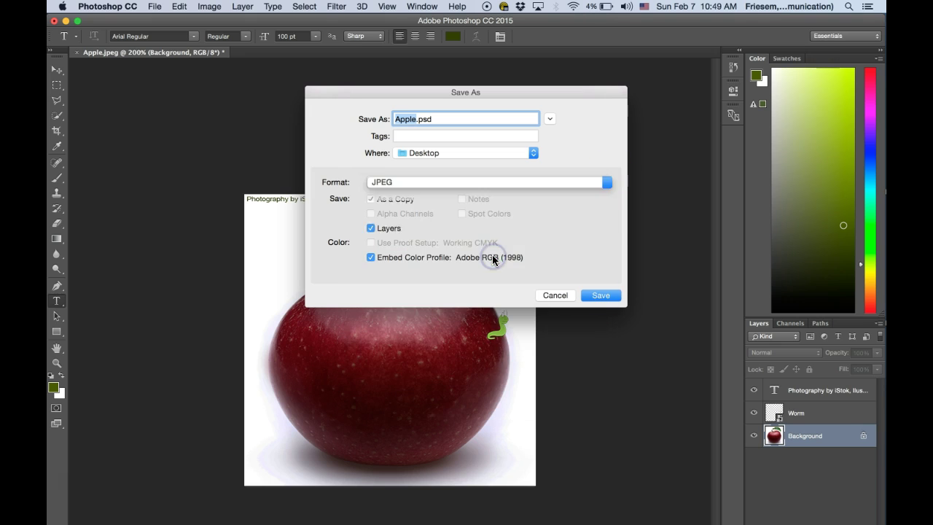
Name the file with the editor's surname followed by "- Apple Photoshopped" and save it at Maximum JPEG quality 12, Progressive with 3 scans
{"action": "left_click", "coordinate": [416, 120]}
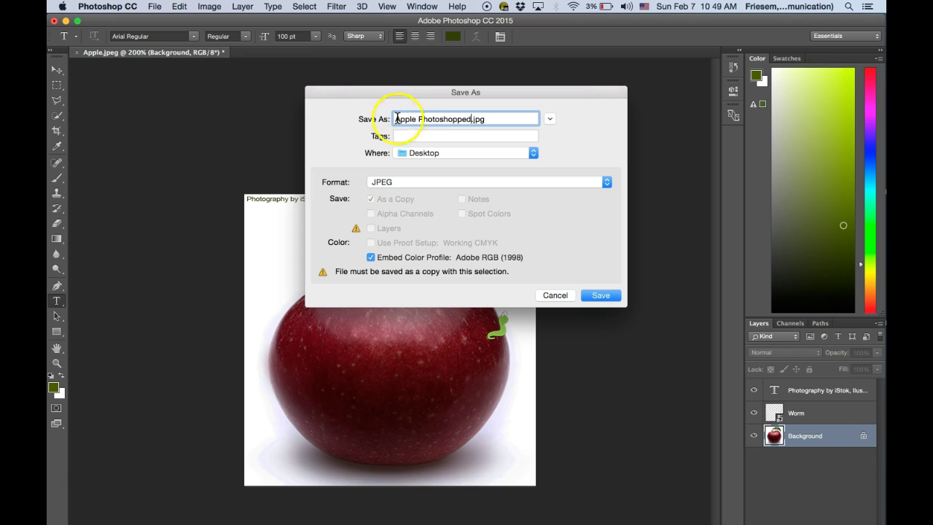
{"action": "left_click", "coordinate": [398, 118]}
{"action": "type", "text": "Friesem -"}
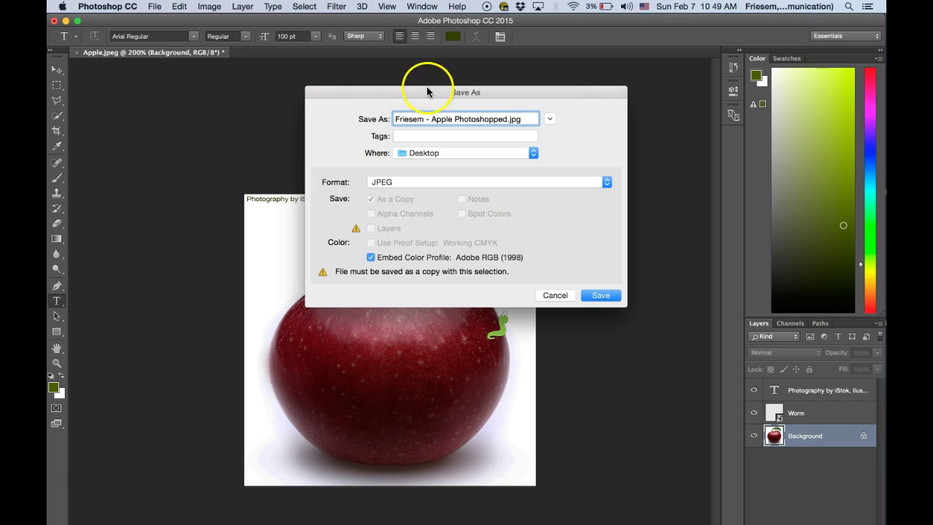
{"action": "left_click", "coordinate": [601, 296]}
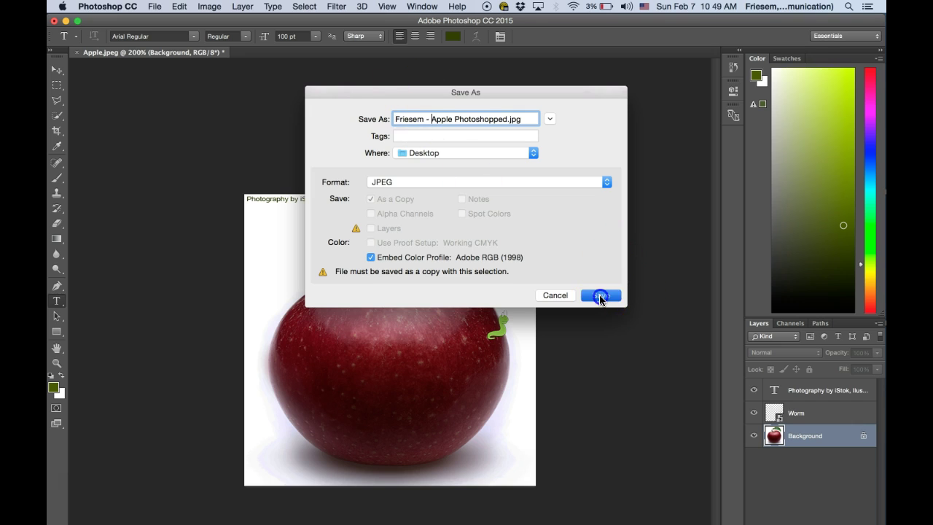
{"action": "left_click", "coordinate": [587, 295]}
{"action": "left_click", "coordinate": [412, 216]}
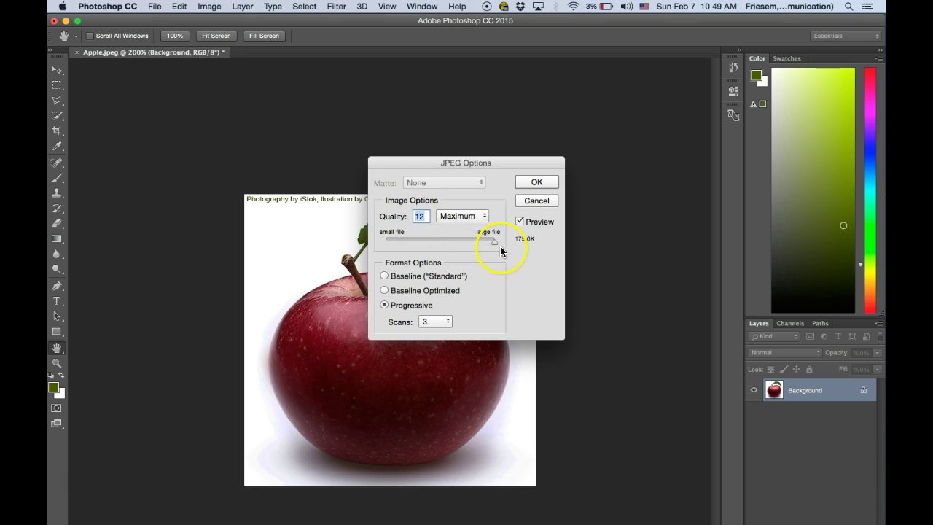
{"action": "left_click", "coordinate": [537, 181]}
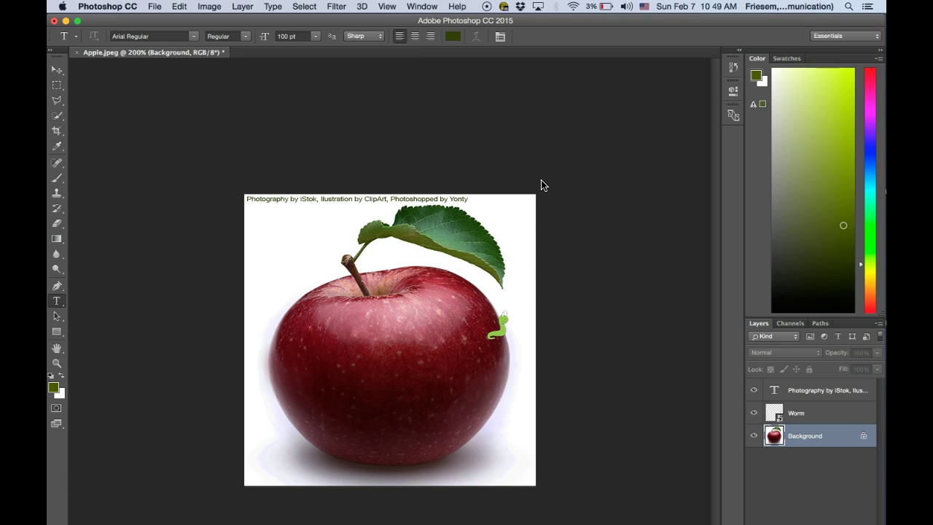
{"action": "left_click", "coordinate": [146, 128]}
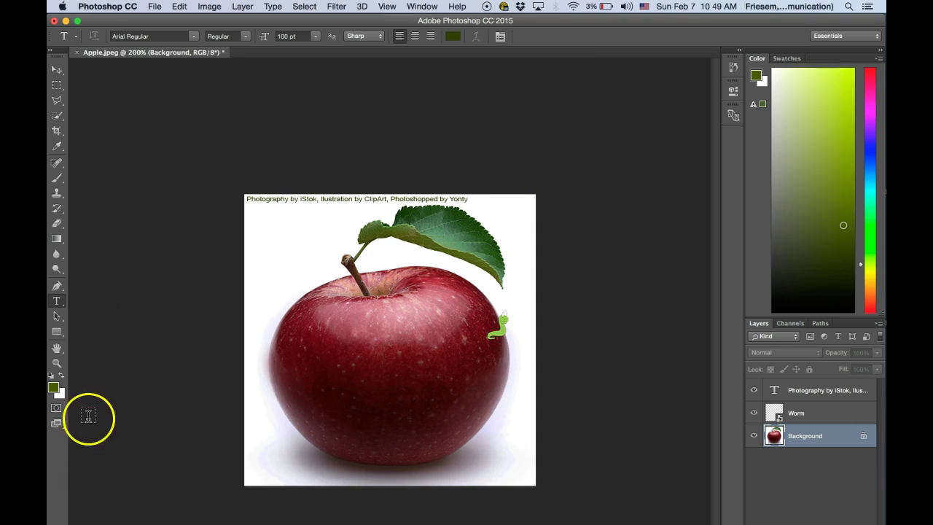